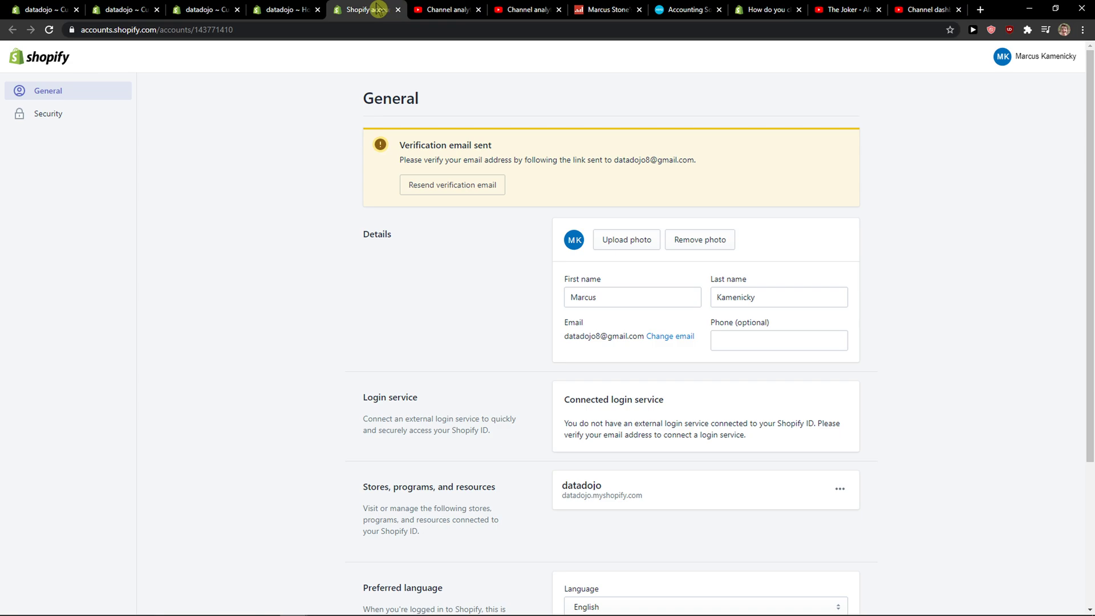
# Step: Start a new discount code in the datadojo store's Discounts section and name it WINTERSALE
pyautogui.click(288, 9)
pyautogui.click(234, 10)
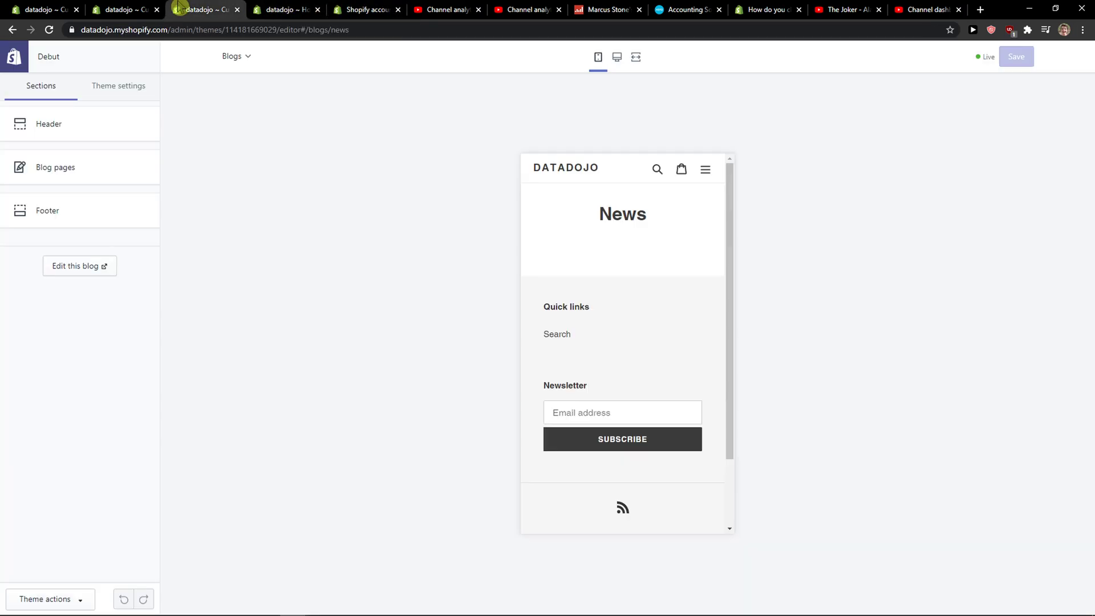
pyautogui.click(251, 8)
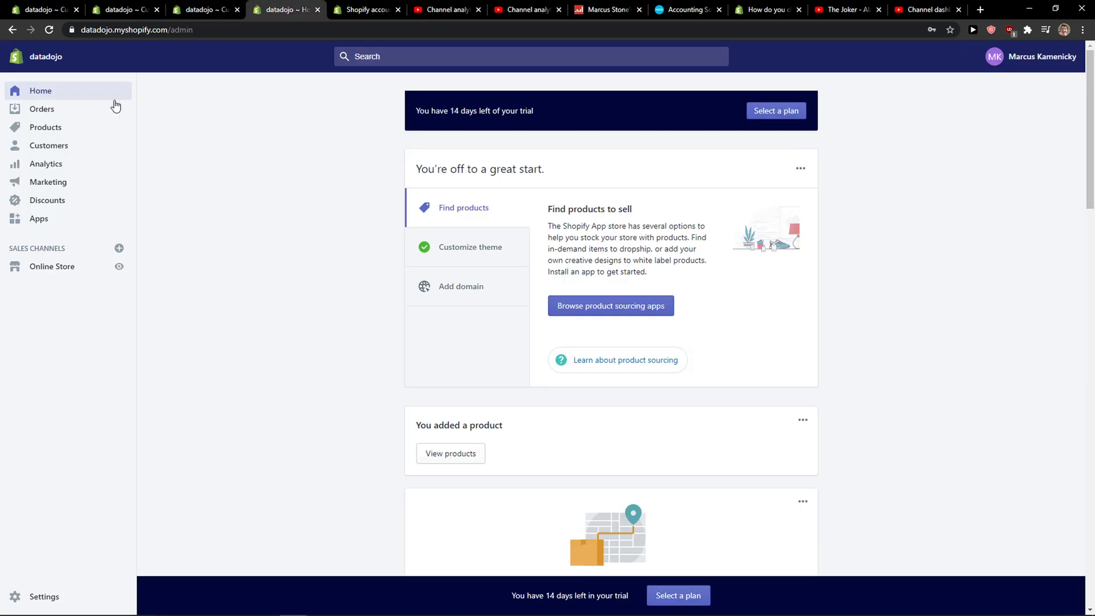
pyautogui.click(42, 204)
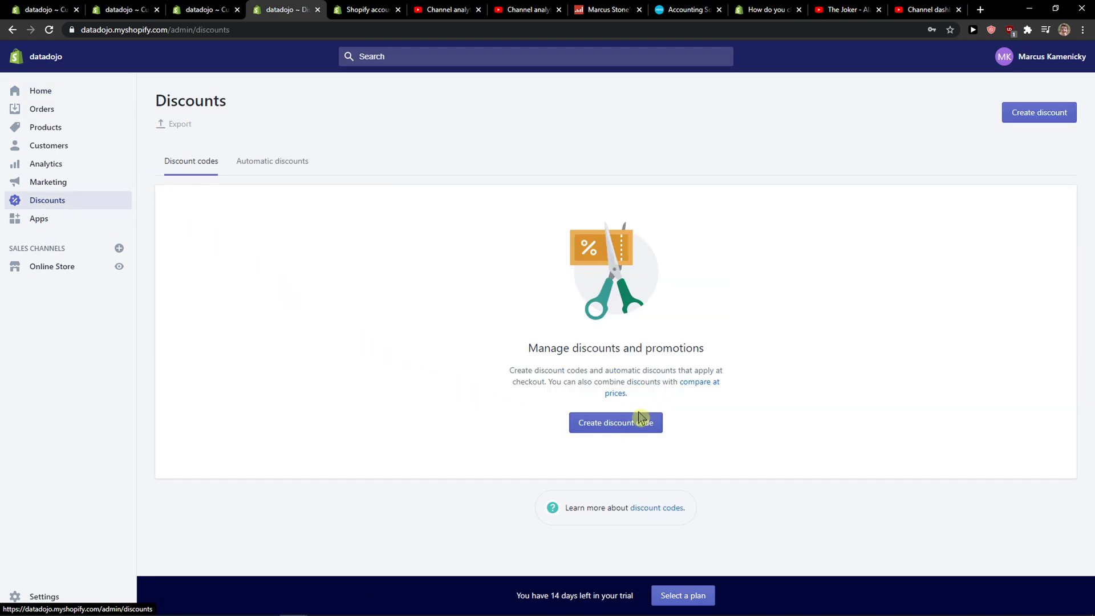
pyautogui.click(608, 432)
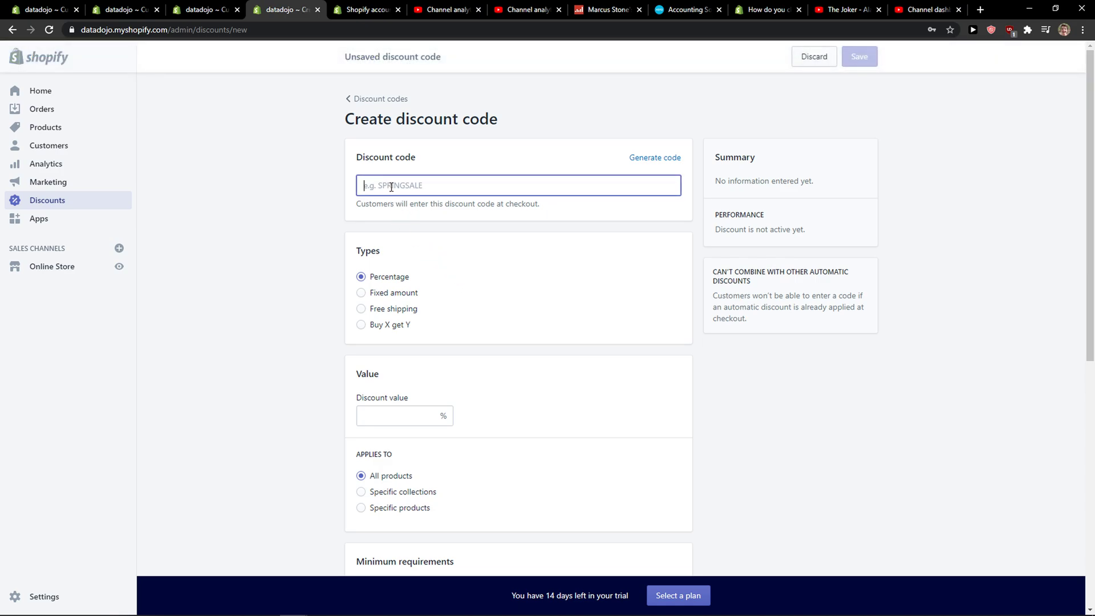
pyautogui.write('WINTERSALES')
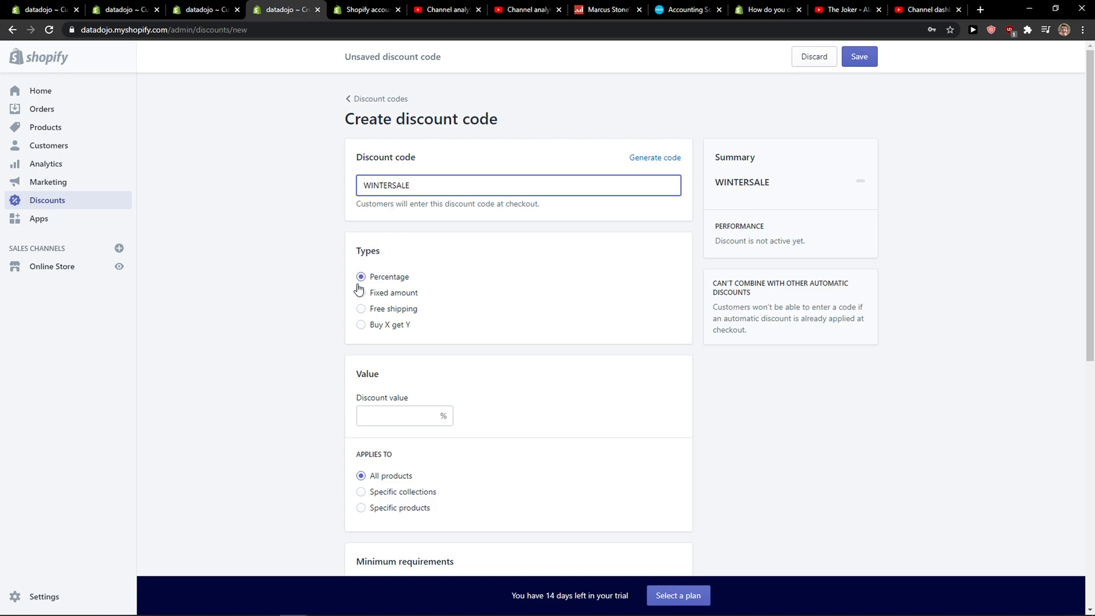
# Step: Compare the available discount types for the WINTERSALE code and set its type to Free shipping
pyautogui.click(363, 309)
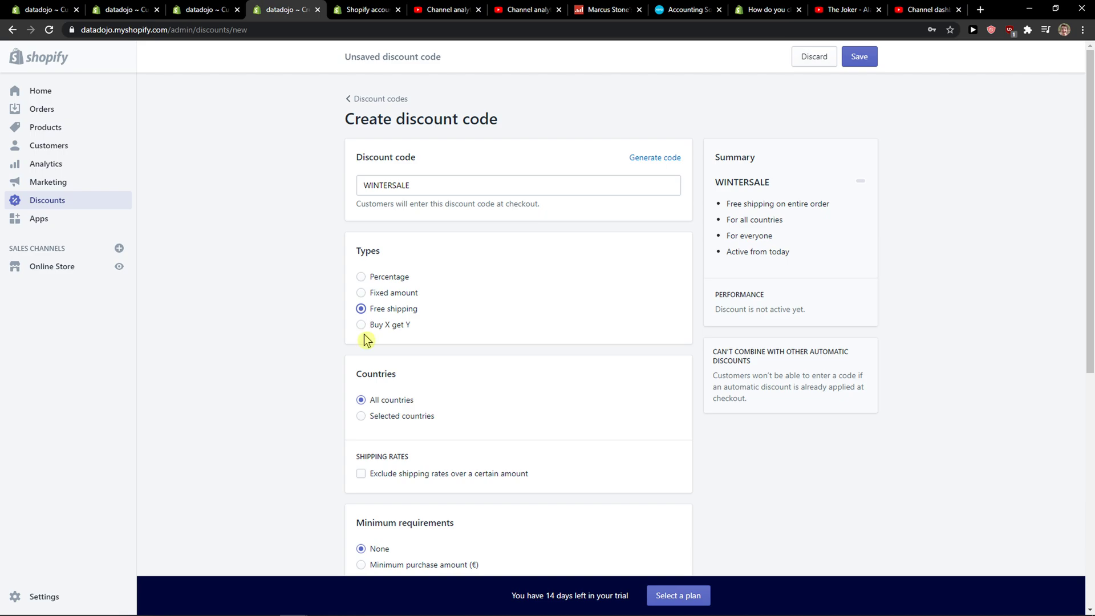
pyautogui.click(361, 333)
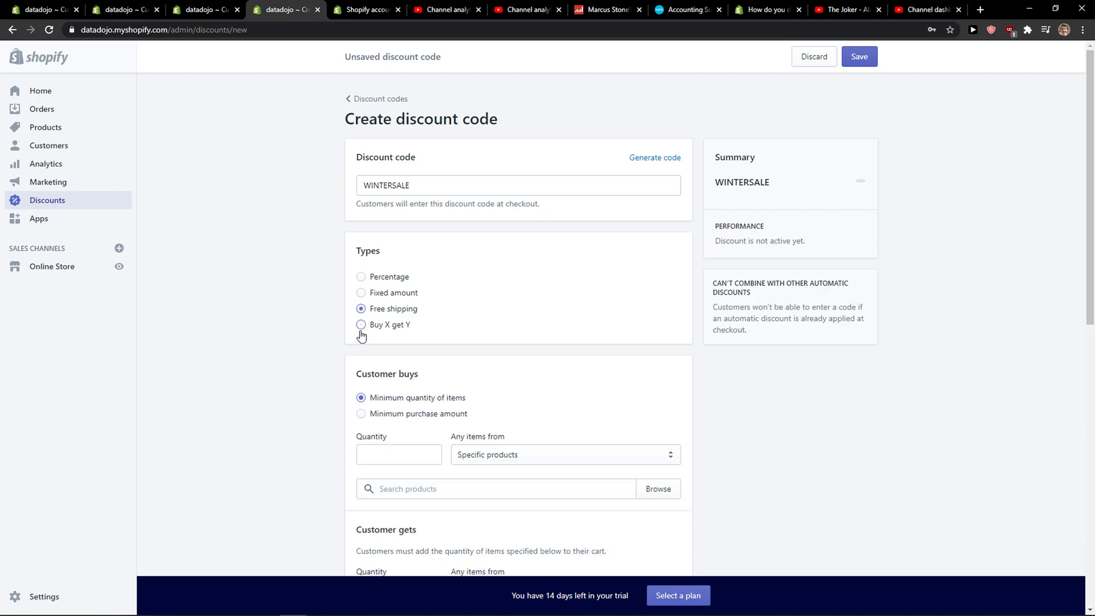
pyautogui.click(360, 296)
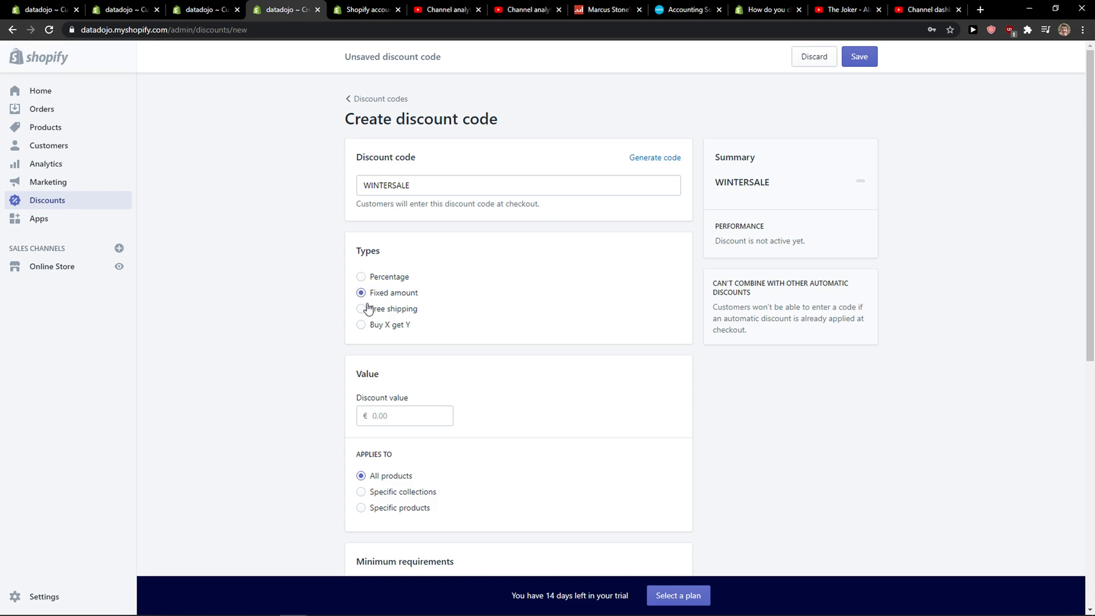
pyautogui.click(368, 309)
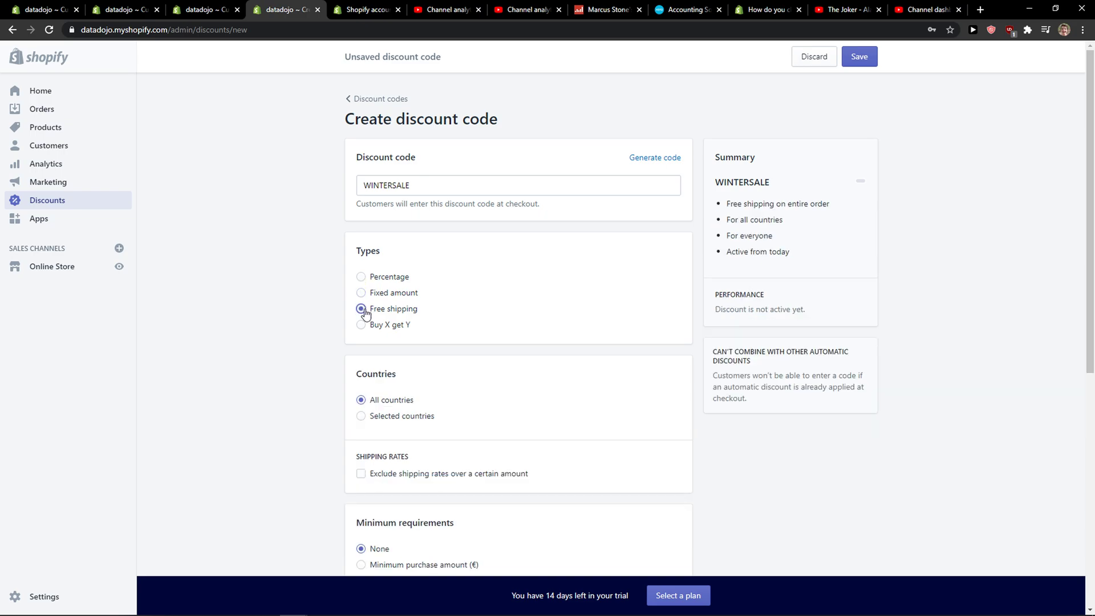
pyautogui.click(381, 279)
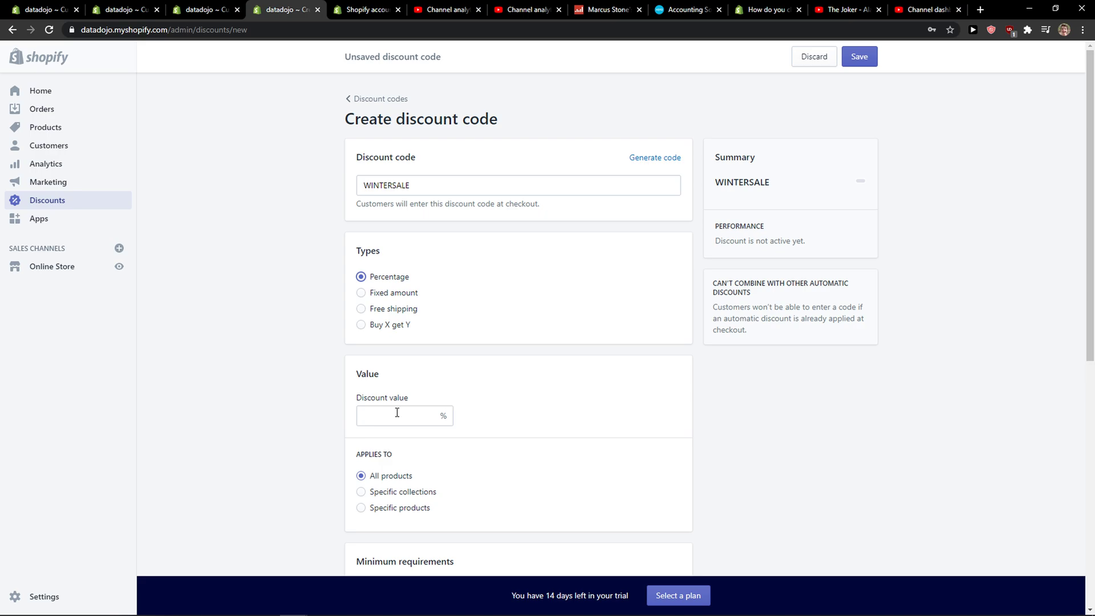
pyautogui.click(390, 299)
pyautogui.click(392, 408)
pyautogui.click(394, 310)
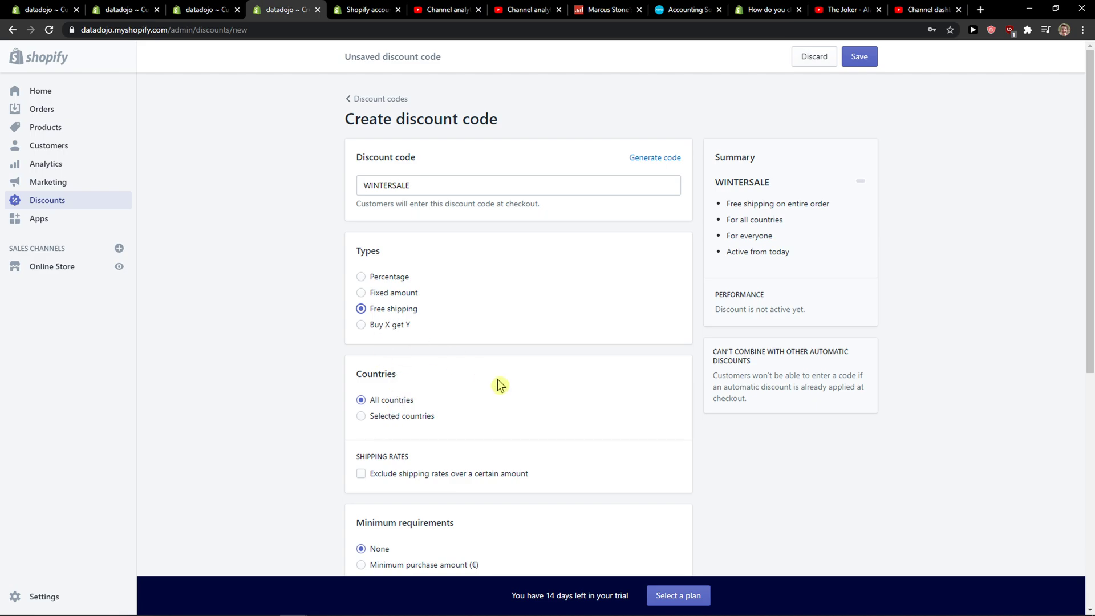
# Step: Require a minimum purchase amount of €50.00 for the WINTERSALE discount
pyautogui.scroll(-2, 490, 380)
pyautogui.scroll(-1, 376, 416)
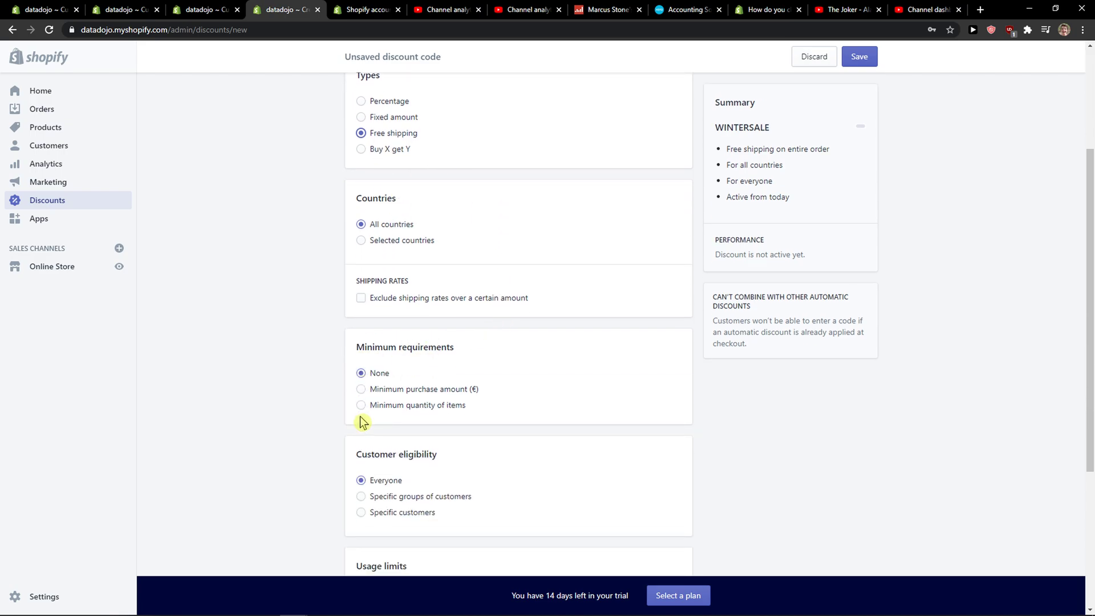
pyautogui.scroll(1, 422, 431)
pyautogui.click(420, 451)
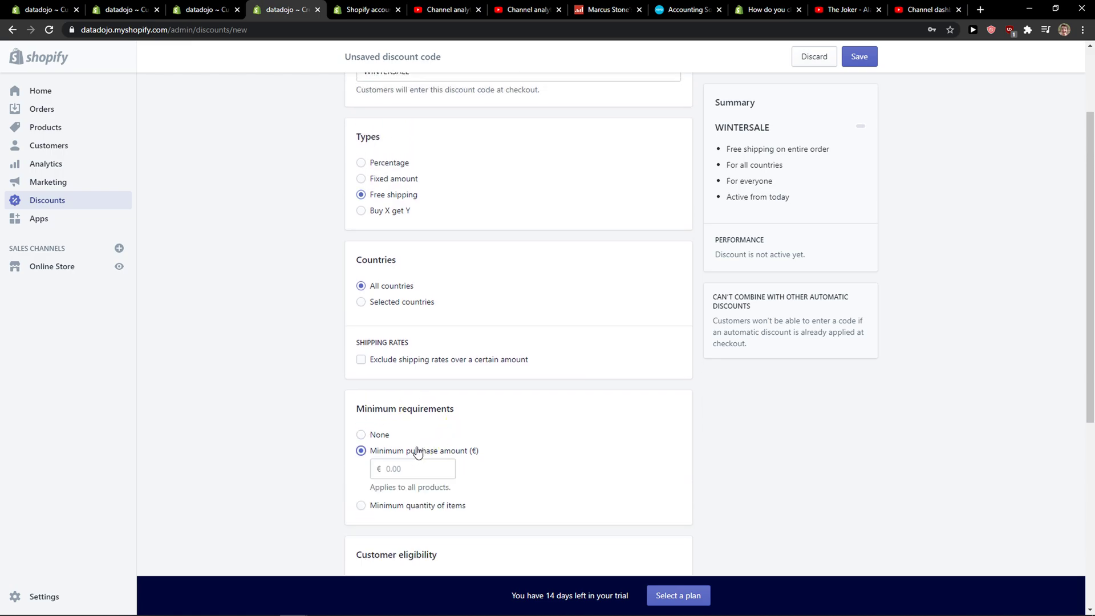
pyautogui.click(402, 469)
pyautogui.click(401, 495)
pyautogui.click(515, 463)
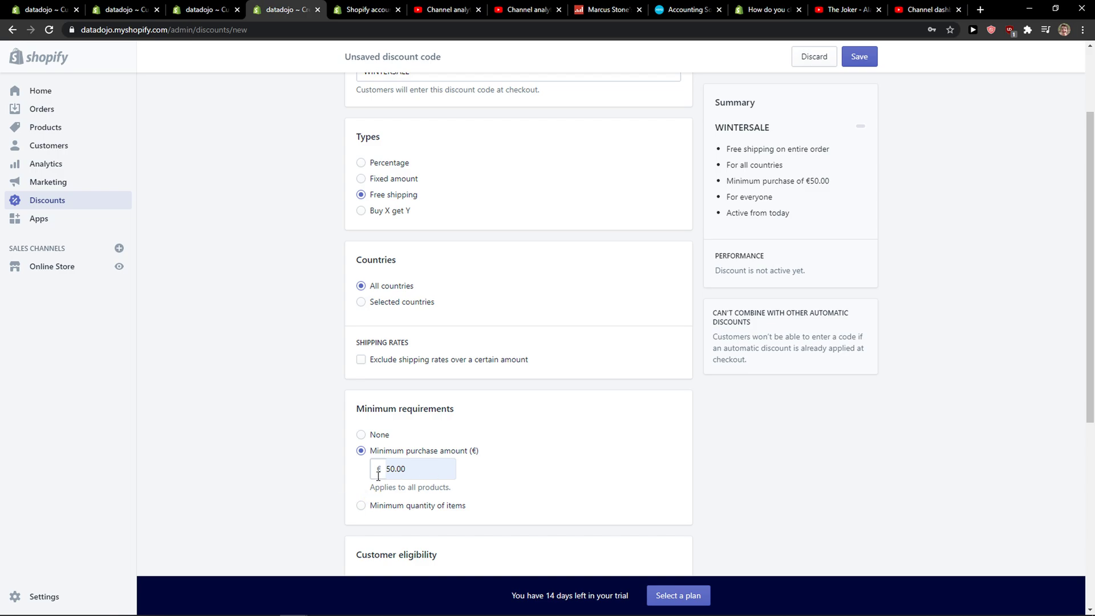
# Step: Review the discount's customer eligibility, usage limits and active dates, and save the WINTERSALE discount code
pyautogui.scroll(-2, 575, 439)
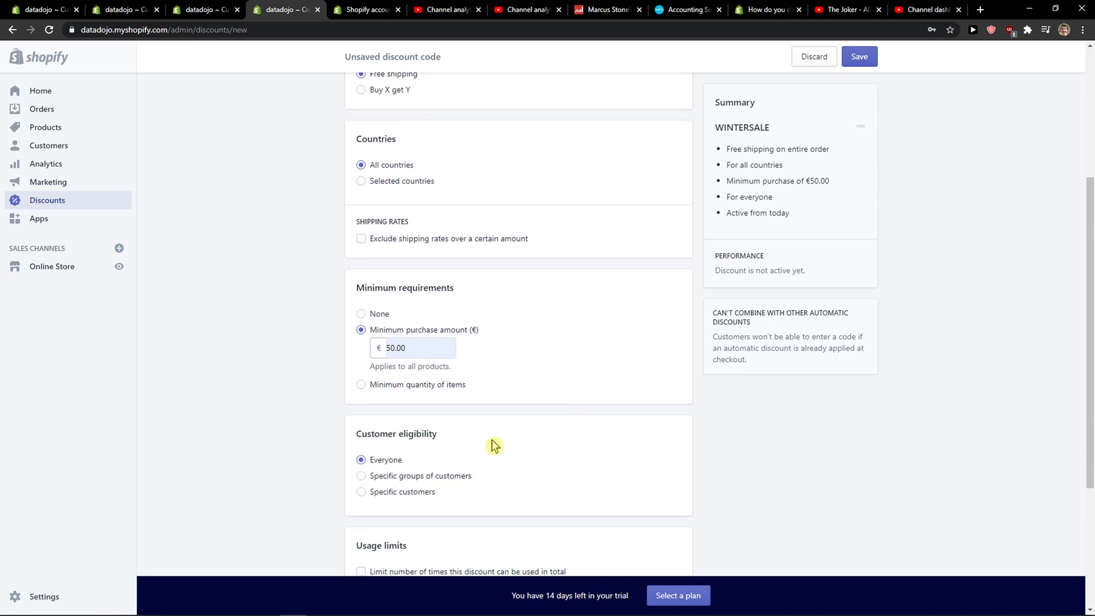
pyautogui.scroll(-1, 491, 440)
pyautogui.moveTo(367, 383); pyautogui.dragTo(460, 387)
pyautogui.click(443, 390)
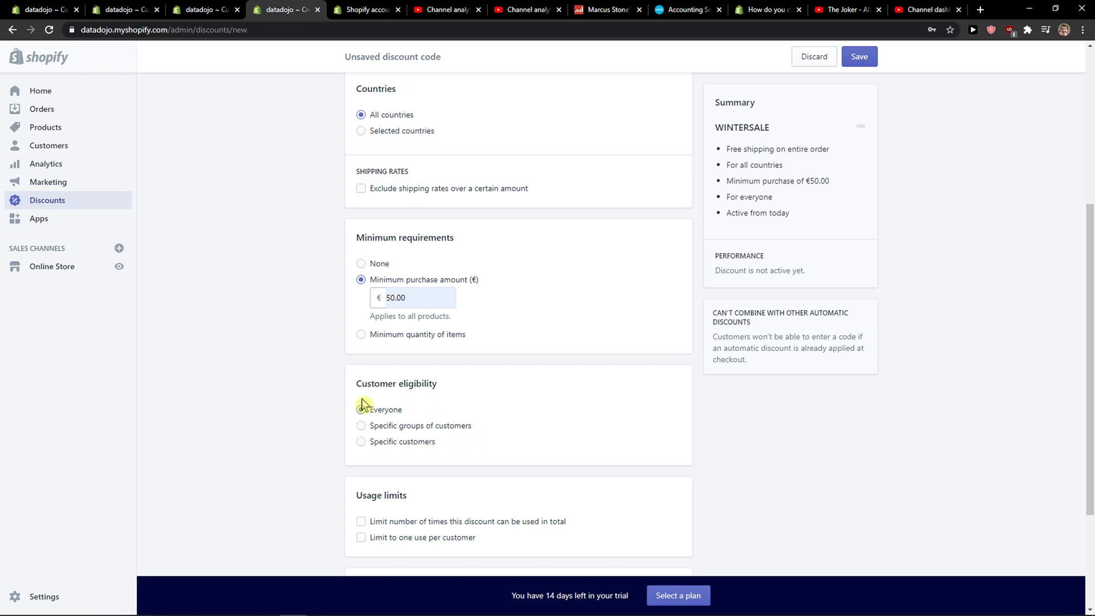
pyautogui.scroll(-1, 433, 394)
pyautogui.scroll(-1, 433, 394)
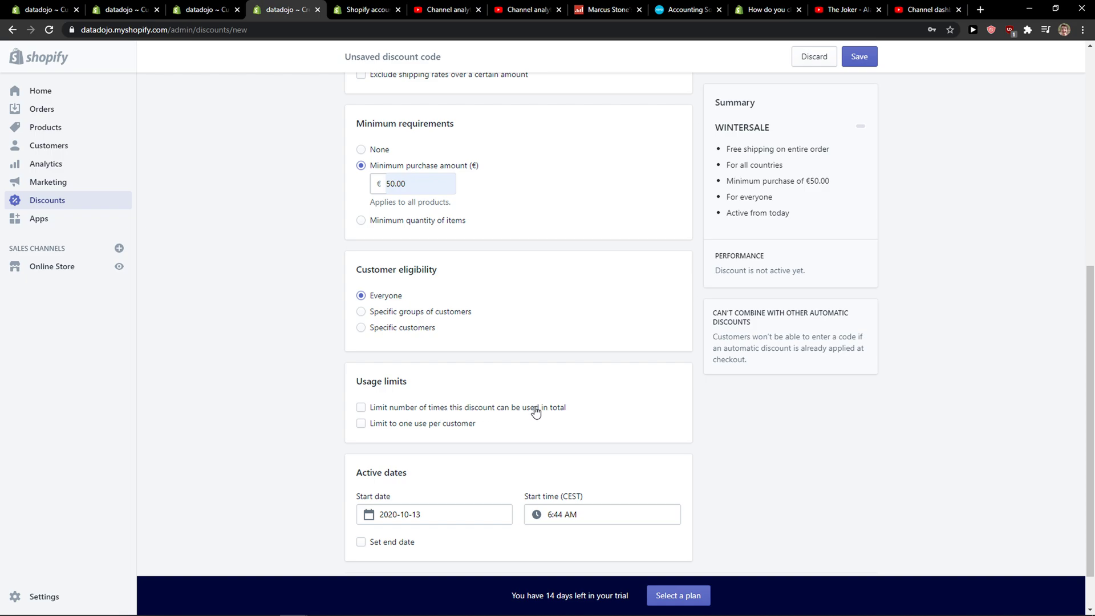
pyautogui.scroll(-1, 358, 431)
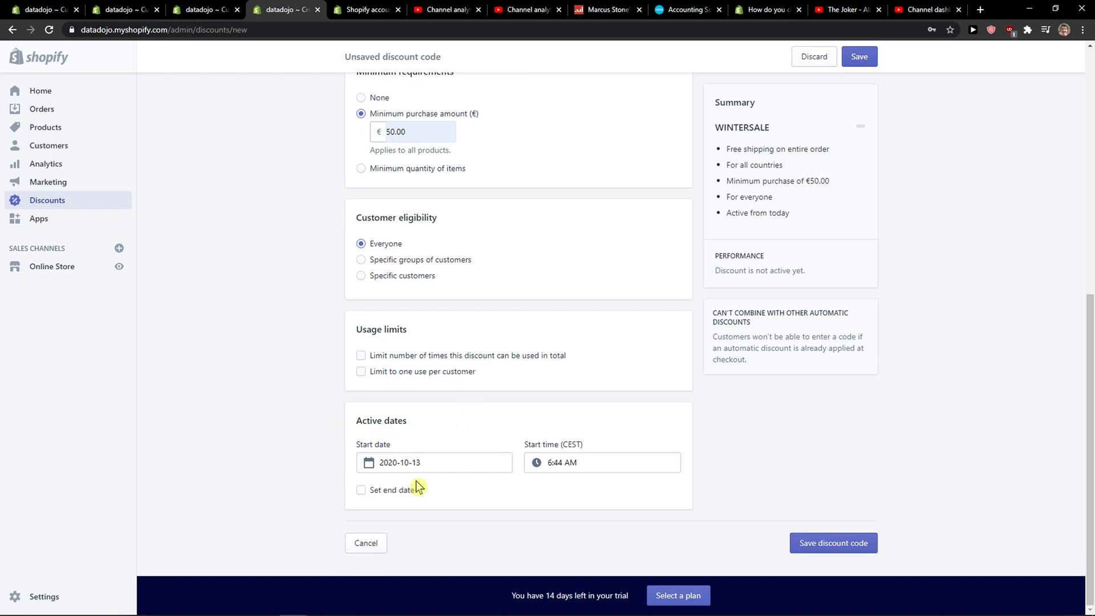
pyautogui.scroll(7, 787, 462)
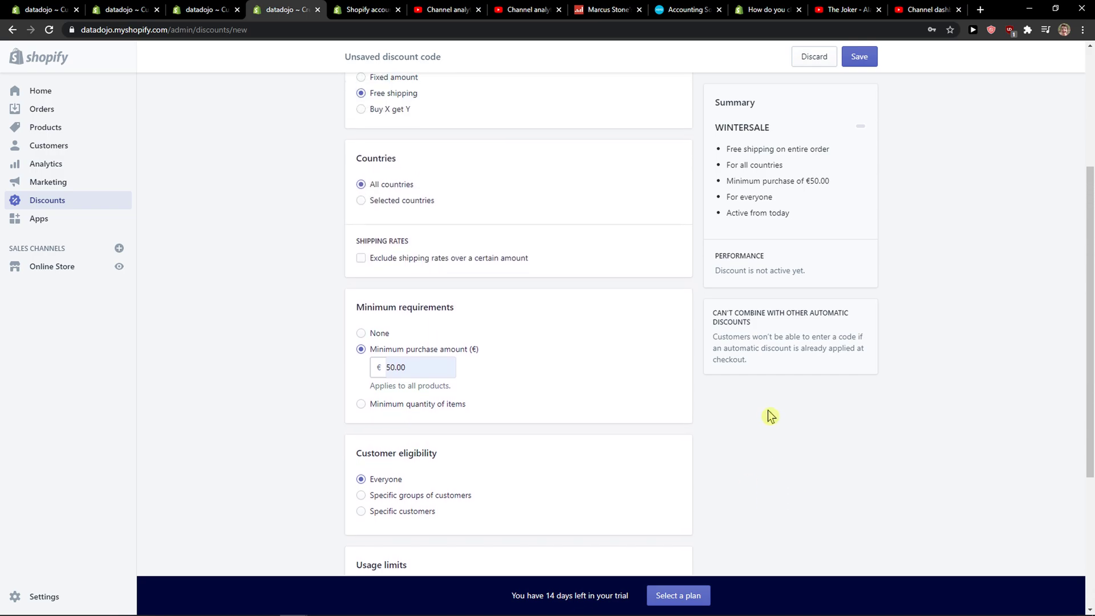
pyautogui.scroll(1, 487, 313)
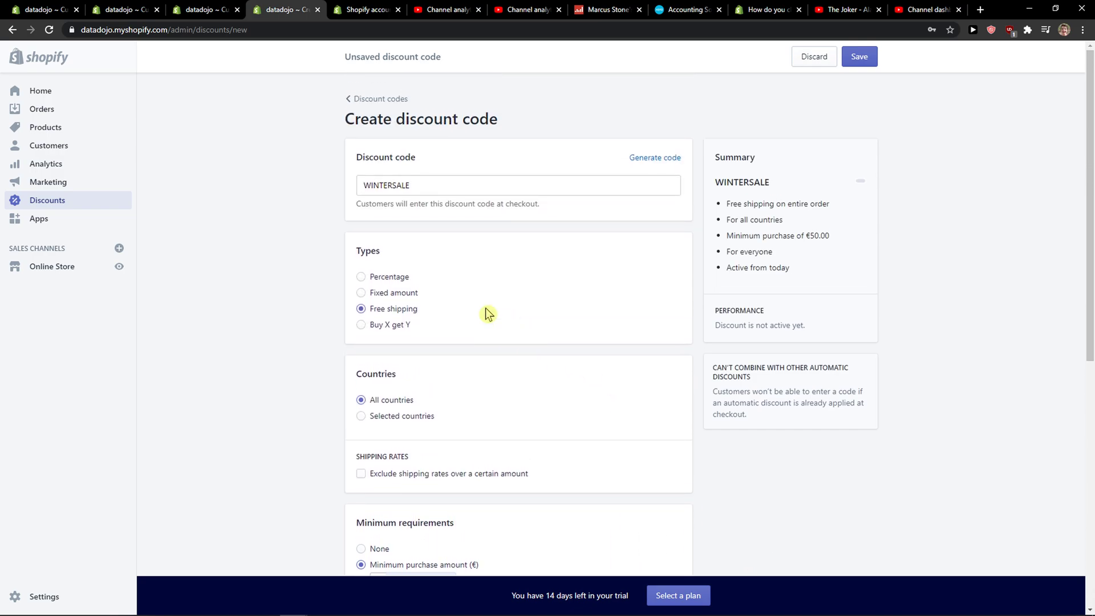
pyautogui.scroll(-8, 741, 400)
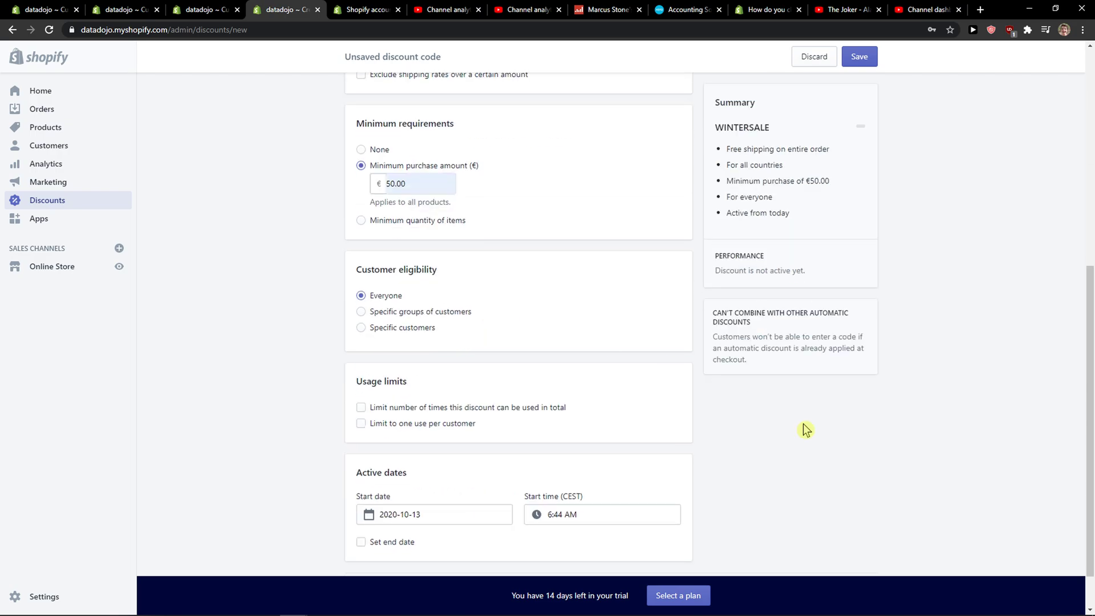
pyautogui.click(828, 544)
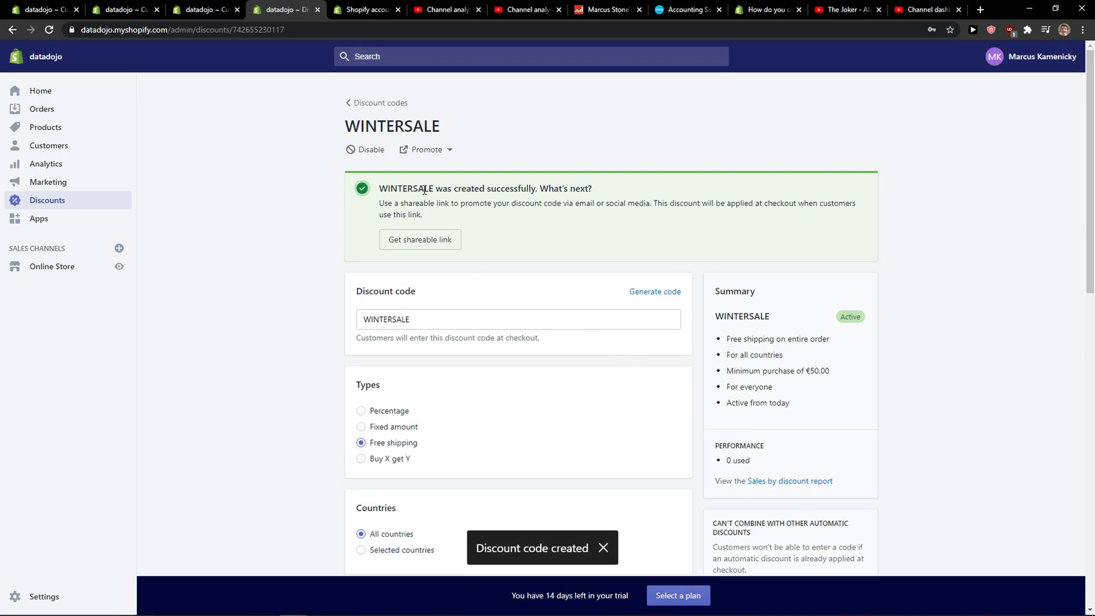
# Step: View the promotion options for the WINTERSALE code and return to the discounts overview
pyautogui.click(424, 150)
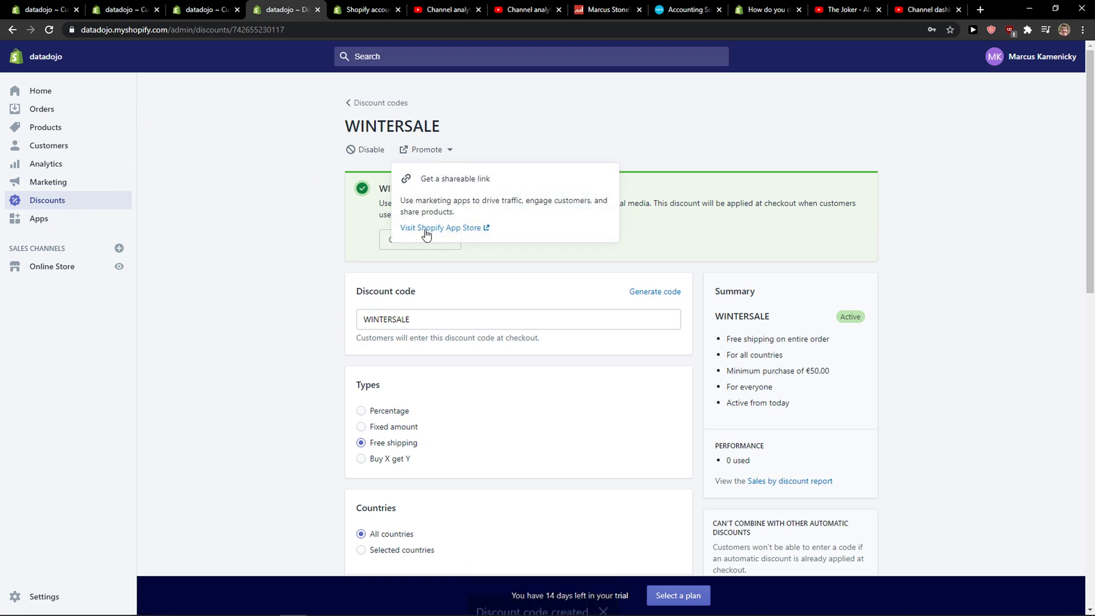
pyautogui.click(35, 203)
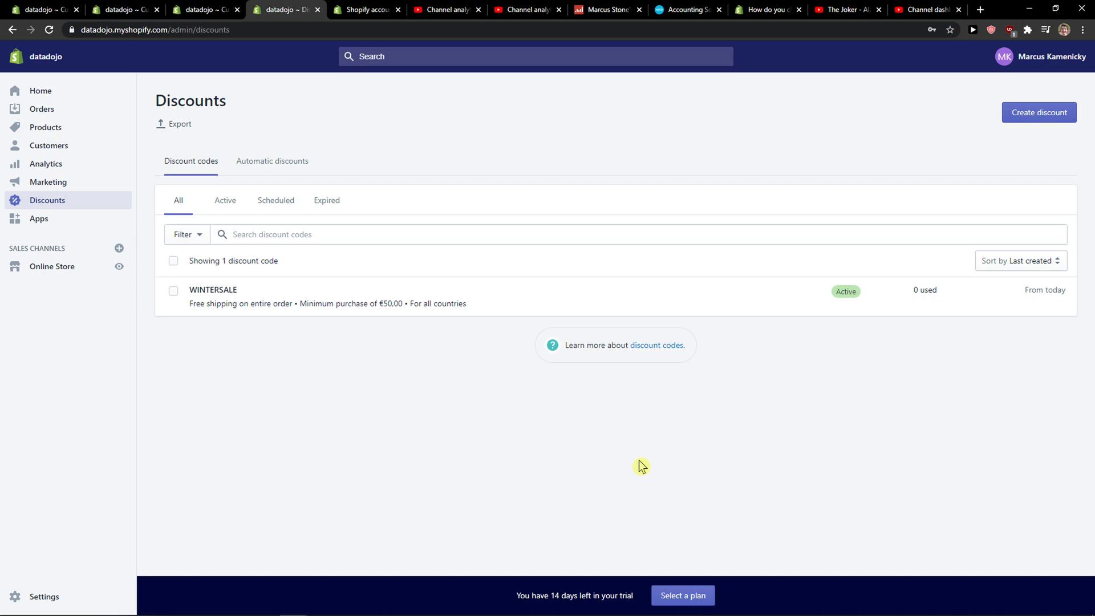
pyautogui.click(279, 162)
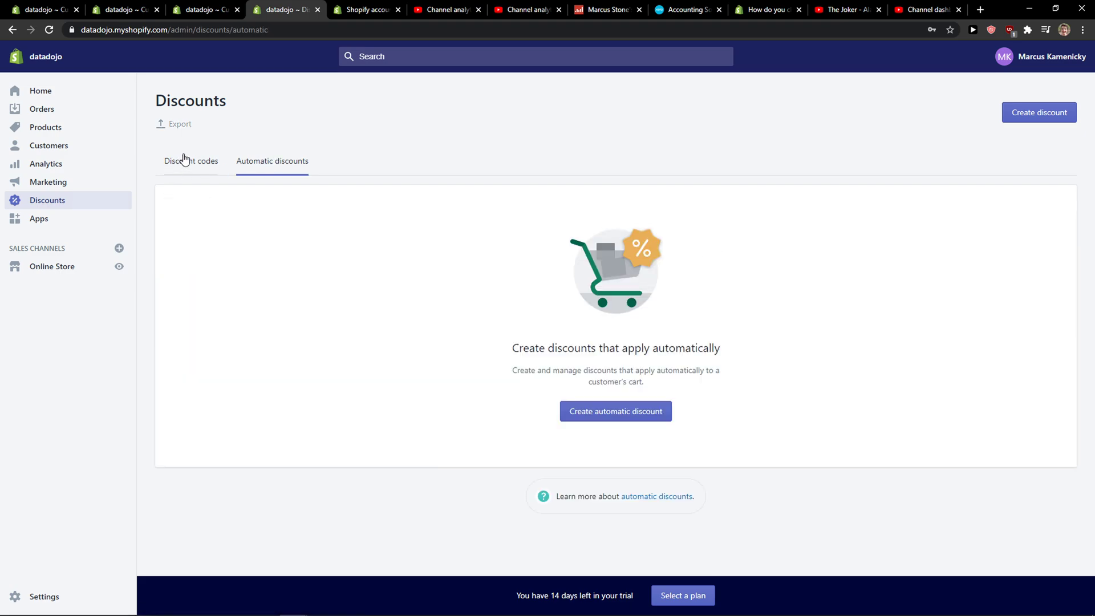
pyautogui.click(629, 416)
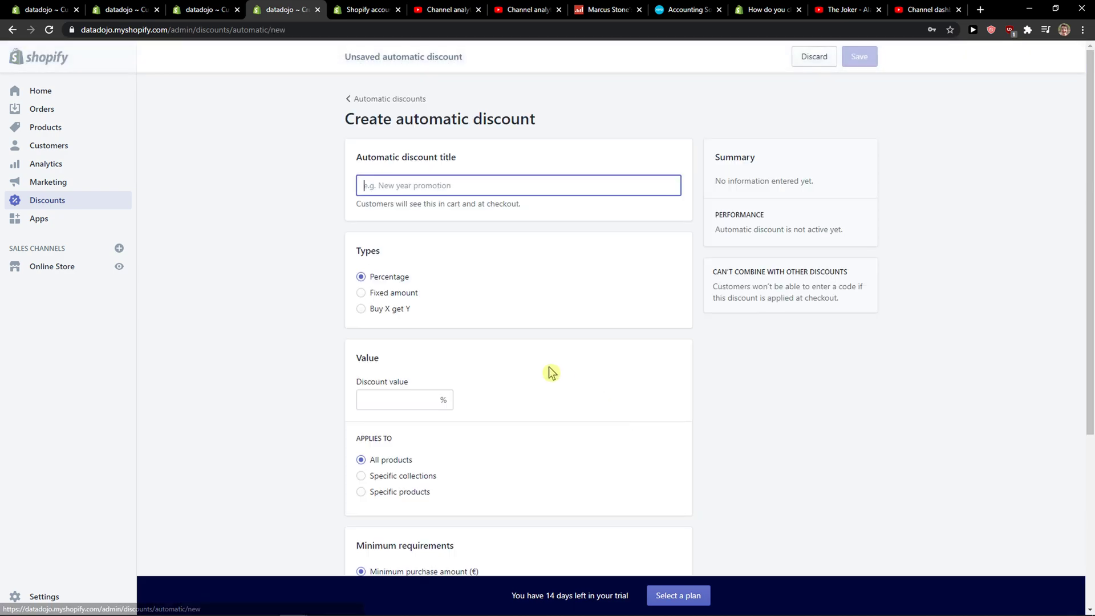
pyautogui.click(406, 296)
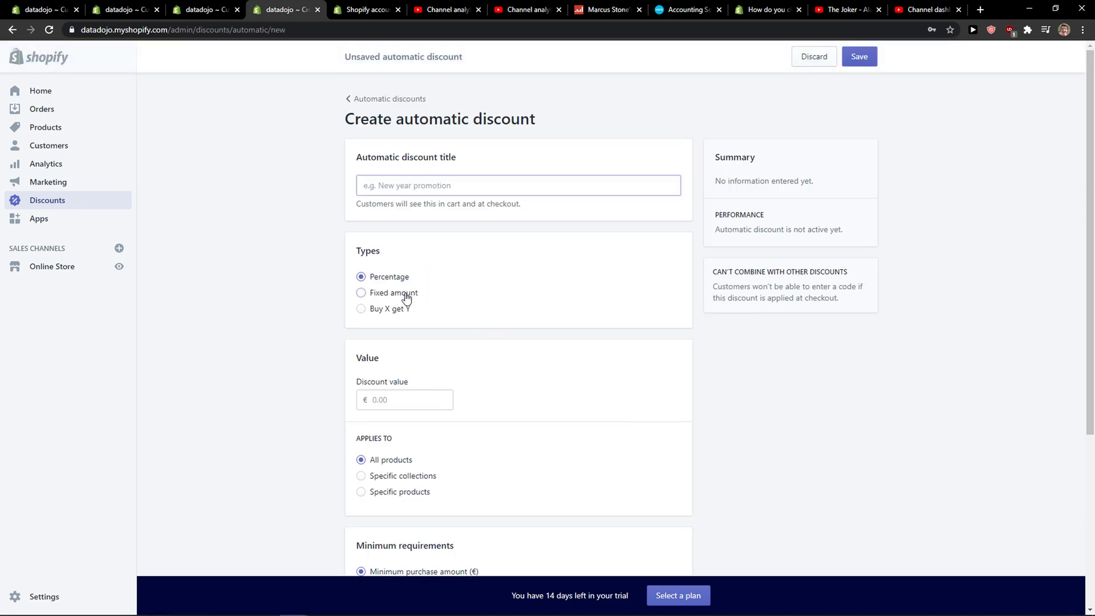
pyautogui.click(391, 309)
pyautogui.click(391, 281)
pyautogui.click(392, 291)
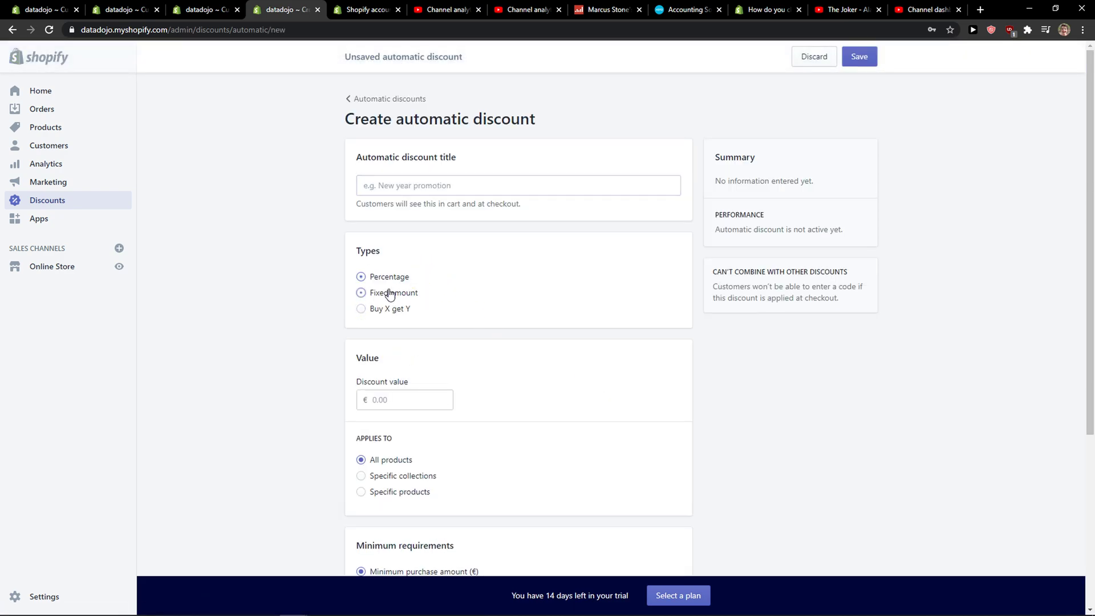
pyautogui.click(433, 187)
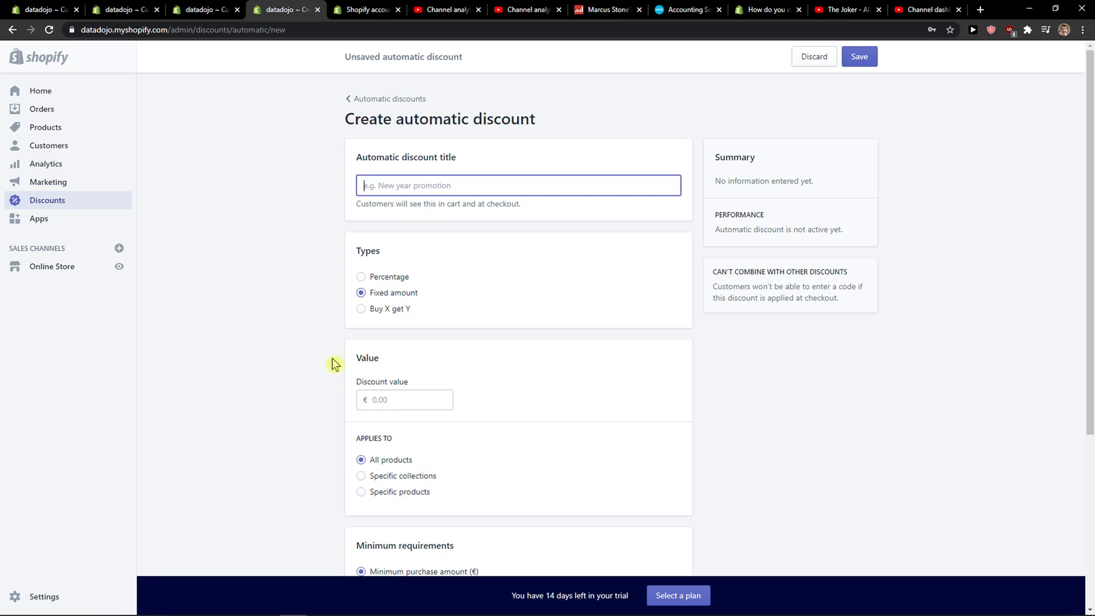
pyautogui.scroll(-3, 435, 308)
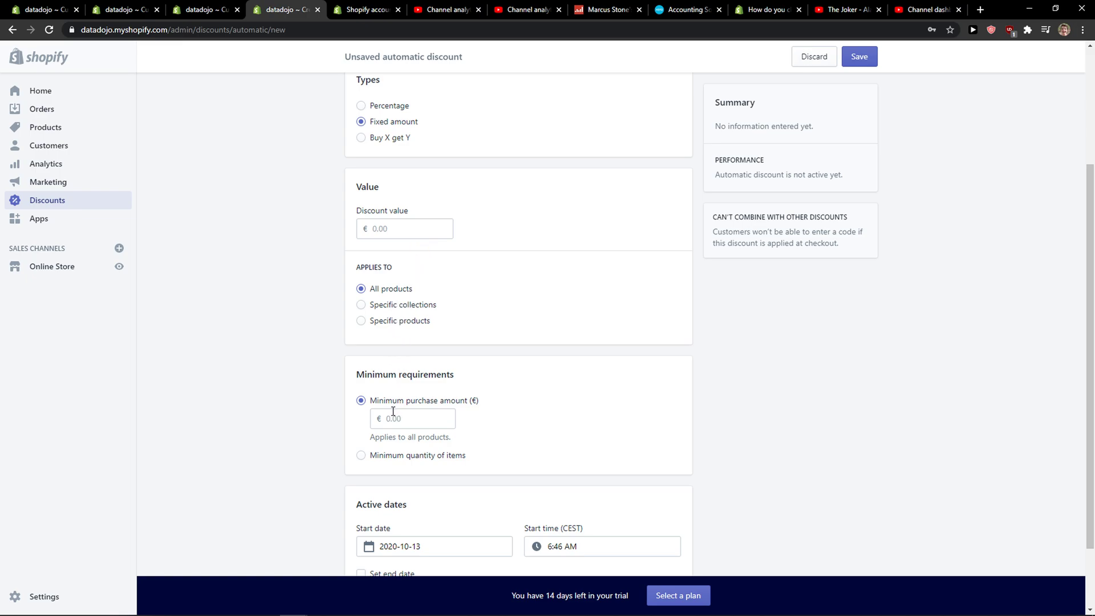
pyautogui.scroll(3, 393, 411)
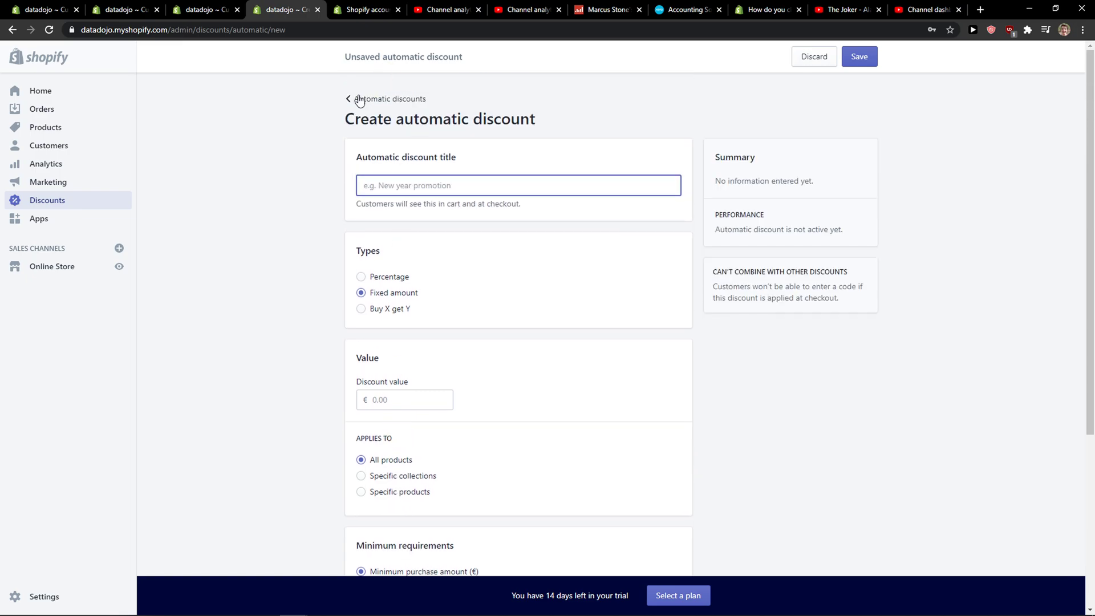
pyautogui.click(354, 100)
pyautogui.click(675, 364)
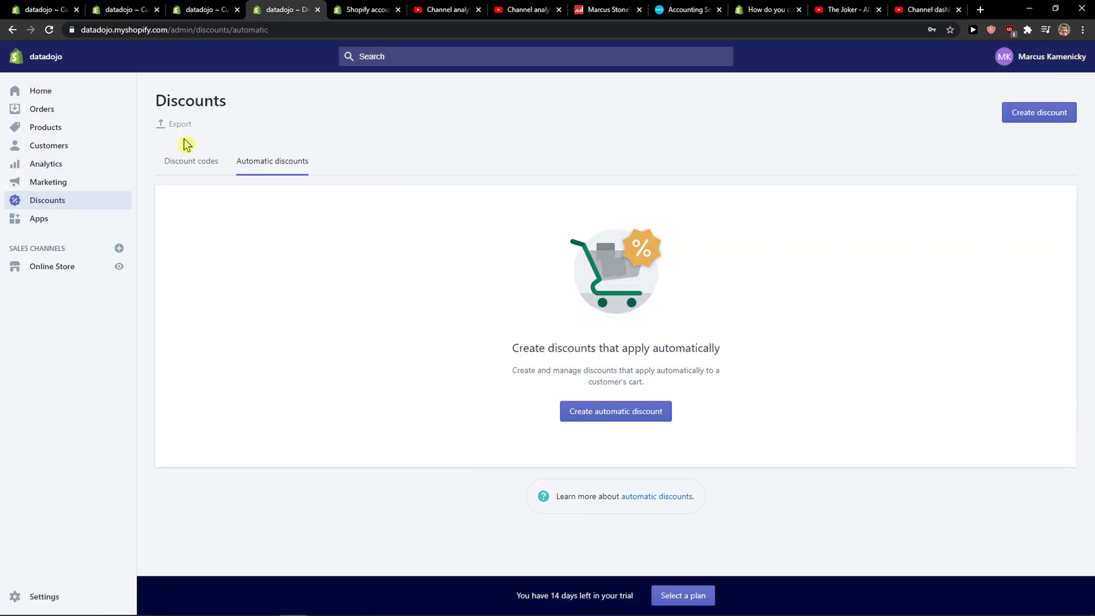
# Step: Start another discount code named SPRINGSALE, with the type Fixed amount and a discount value of €5.00
pyautogui.click(176, 161)
pyautogui.click(1018, 112)
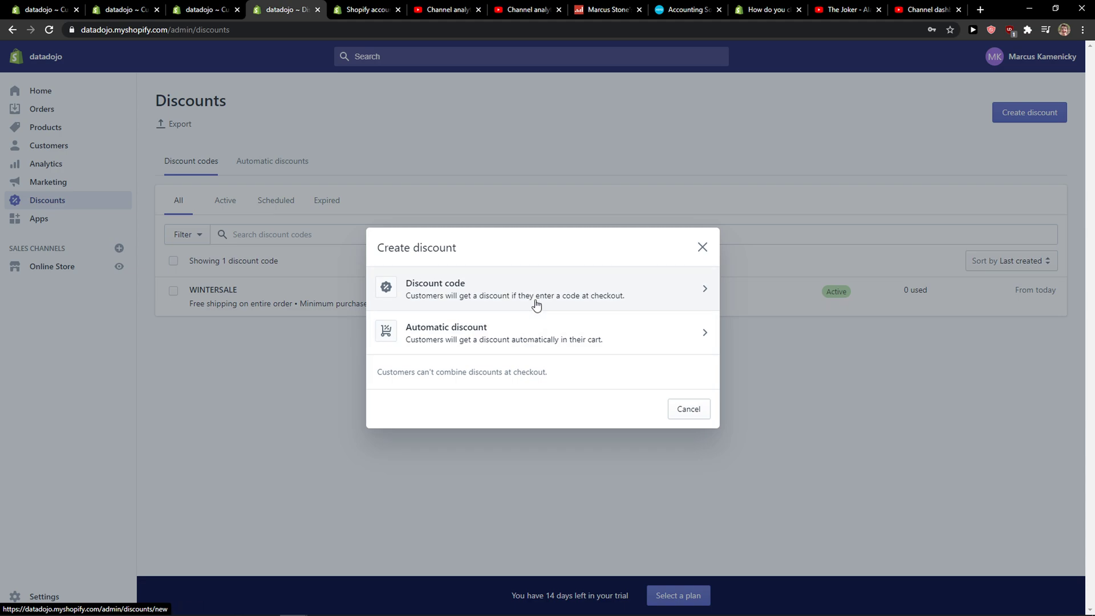
pyautogui.click(536, 304)
pyautogui.click(375, 296)
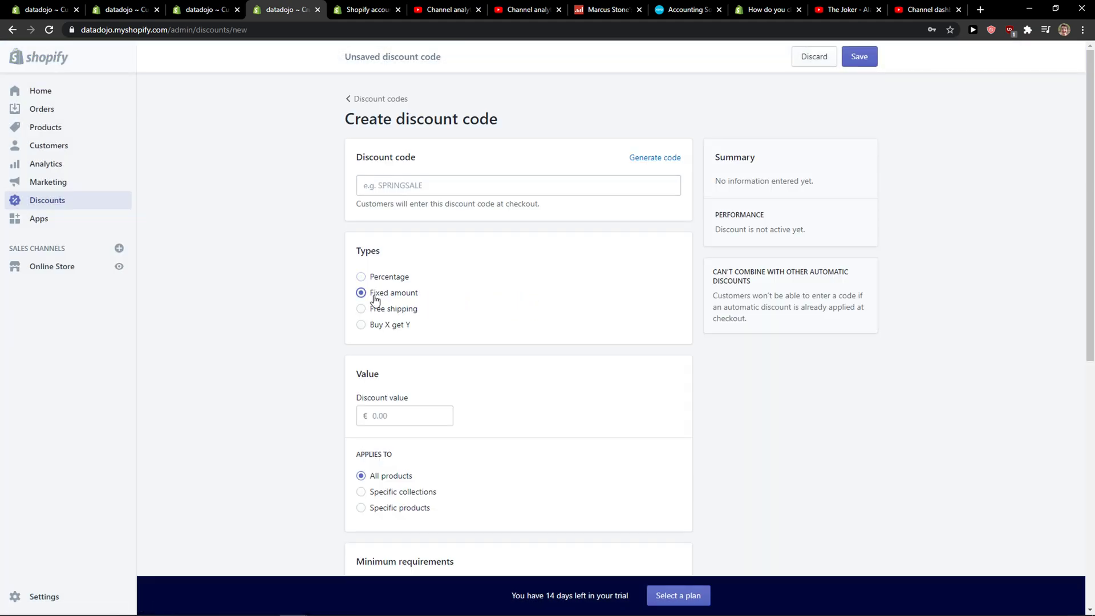
pyautogui.click(386, 412)
pyautogui.write('5')
pyautogui.click(407, 178)
pyautogui.write('SPRINGSALE')
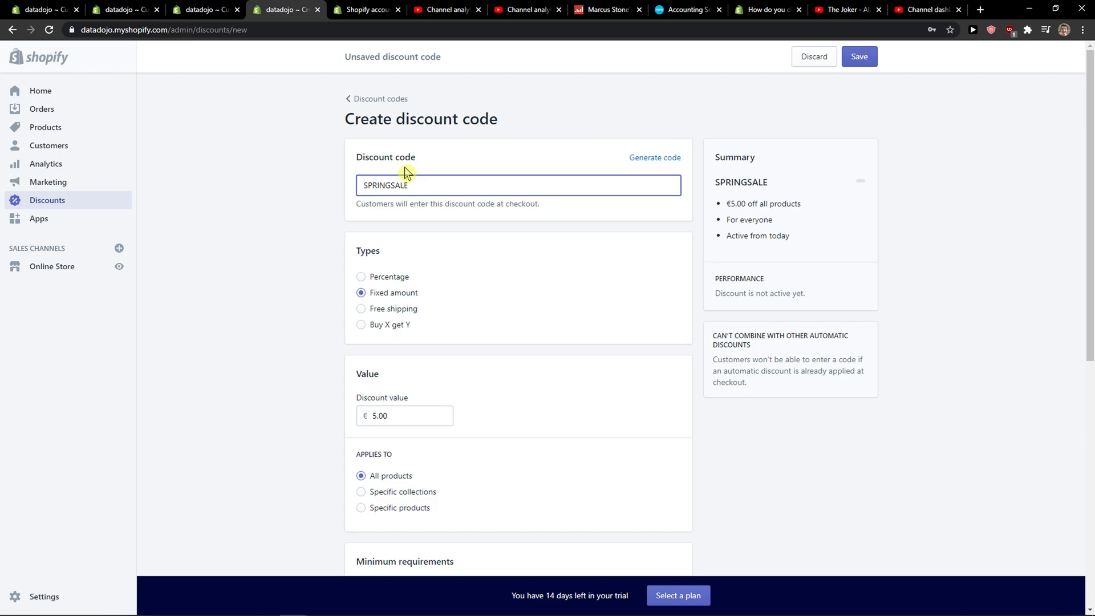
# Step: Require a minimum quantity of 5 items for the SPRINGSALE discount
pyautogui.scroll(-2, 379, 333)
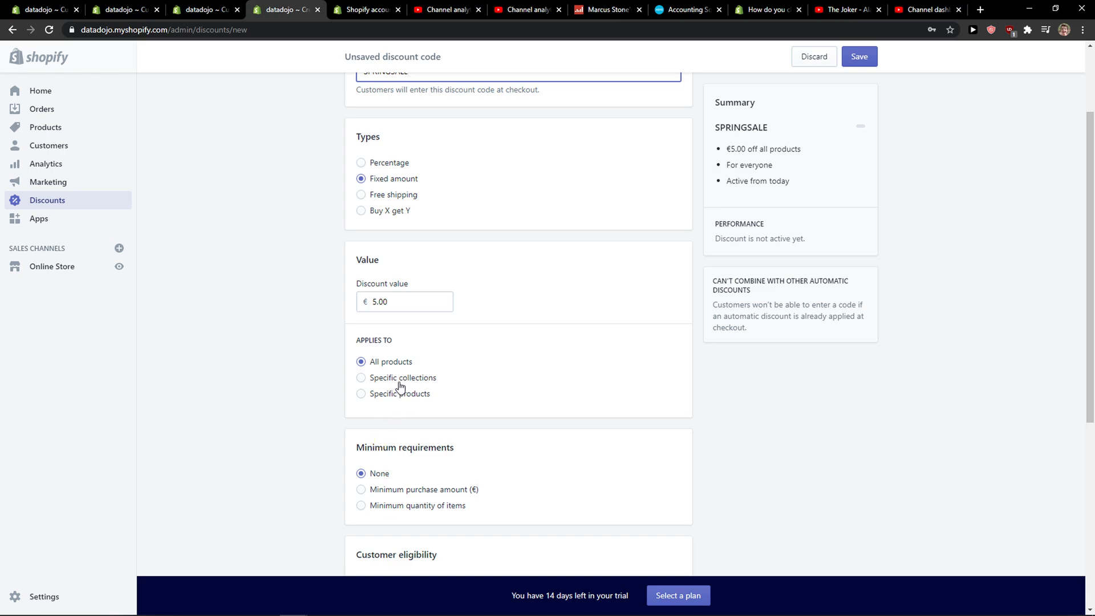
pyautogui.scroll(-1, 358, 454)
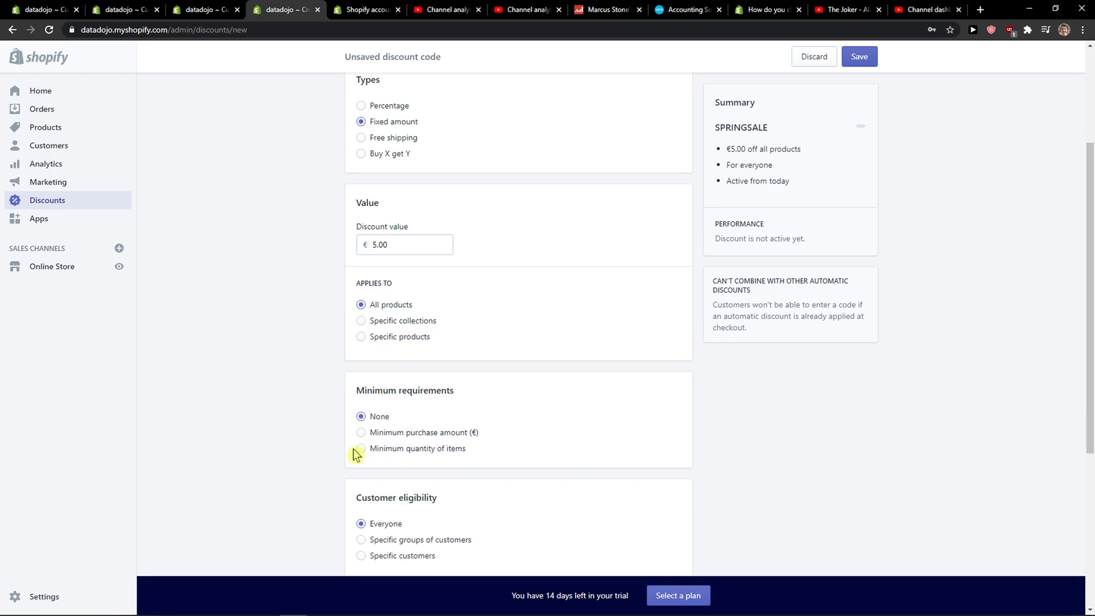
pyautogui.click(399, 435)
pyautogui.click(376, 488)
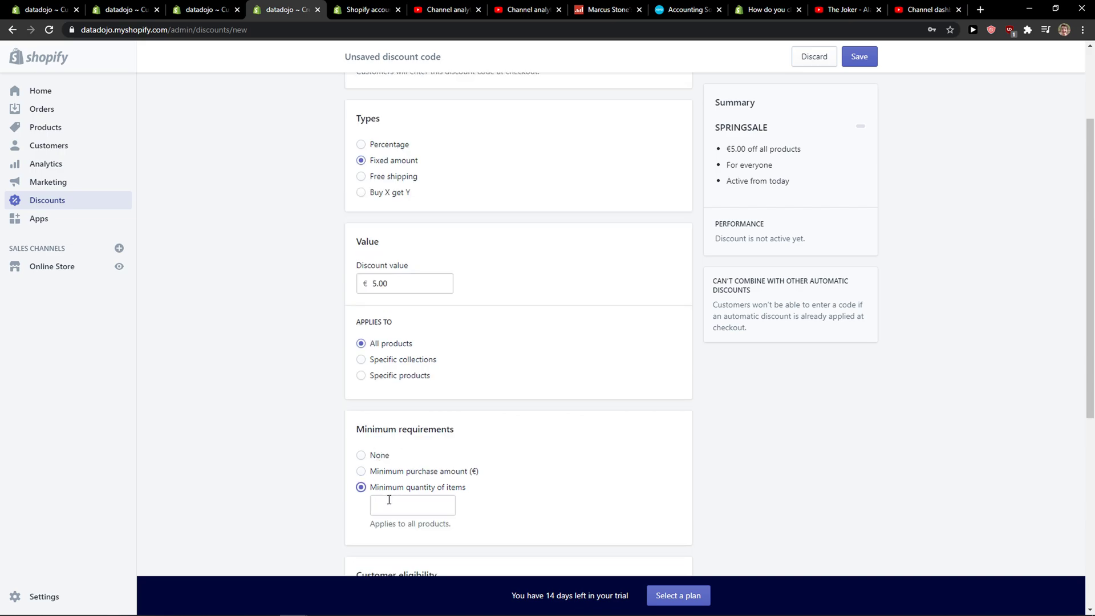
pyautogui.write('5')
# Step: Limit the total number of times the SPRINGSALE discount can be used to 20
pyautogui.scroll(-3, 491, 481)
pyautogui.scroll(4, 491, 480)
pyautogui.scroll(-5, 490, 480)
pyautogui.scroll(-1, 491, 480)
pyautogui.scroll(3, 491, 481)
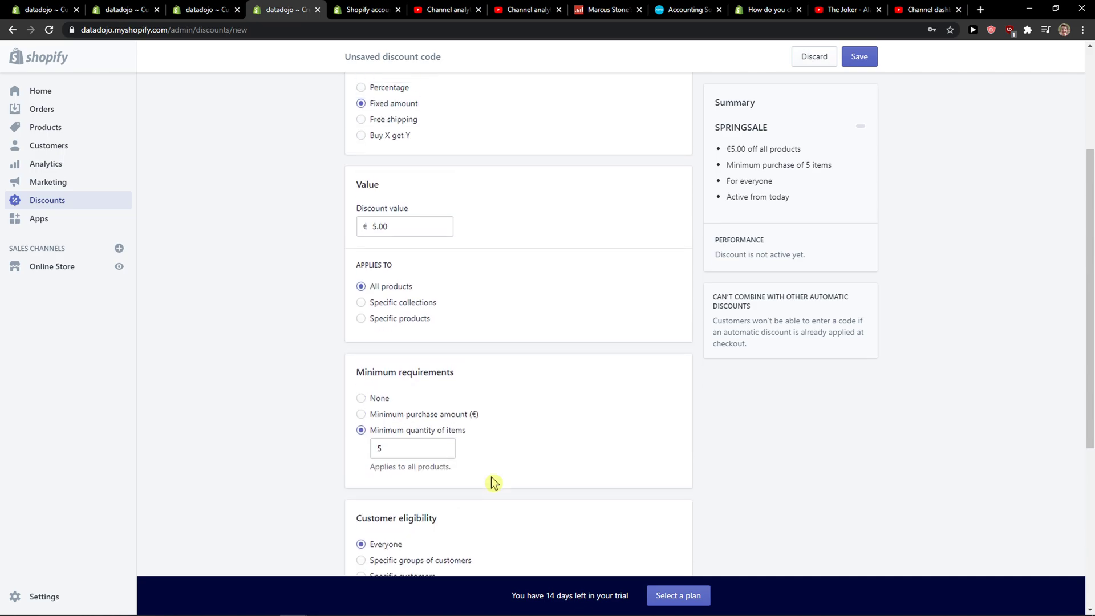
pyautogui.scroll(-5, 491, 481)
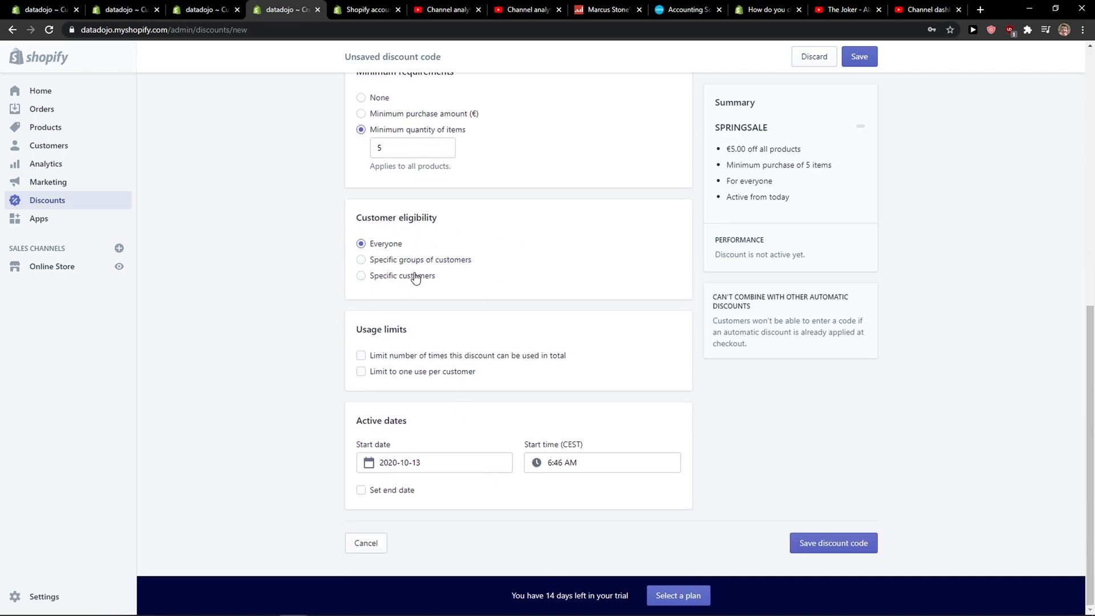
pyautogui.click(371, 357)
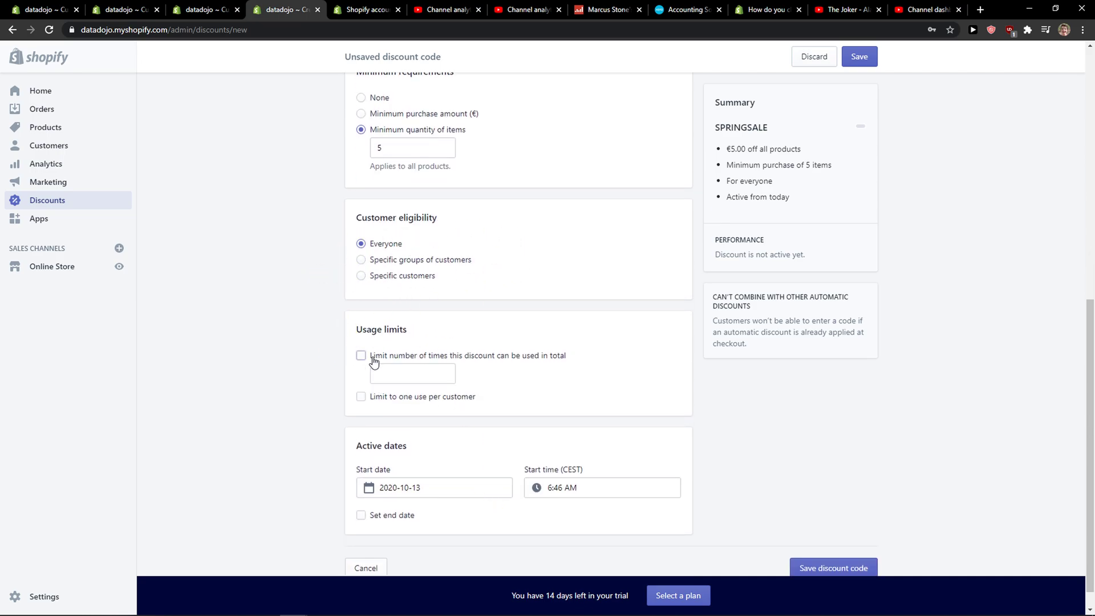
pyautogui.click(386, 369)
pyautogui.write('1')
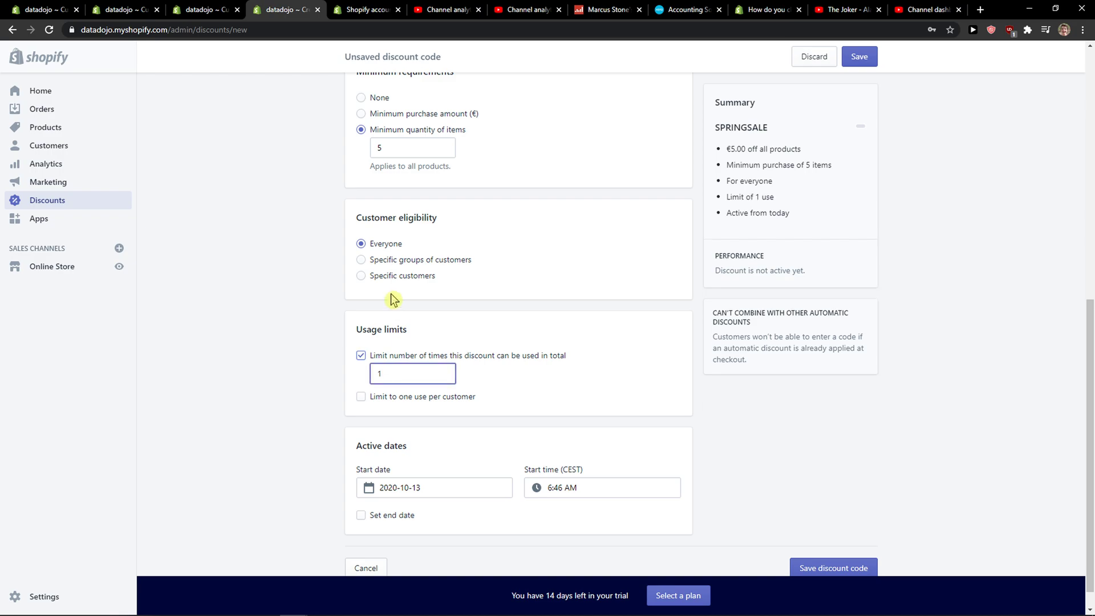
pyautogui.press('BackSpace')
pyautogui.write('20')
pyautogui.scroll(-1, 244, 430)
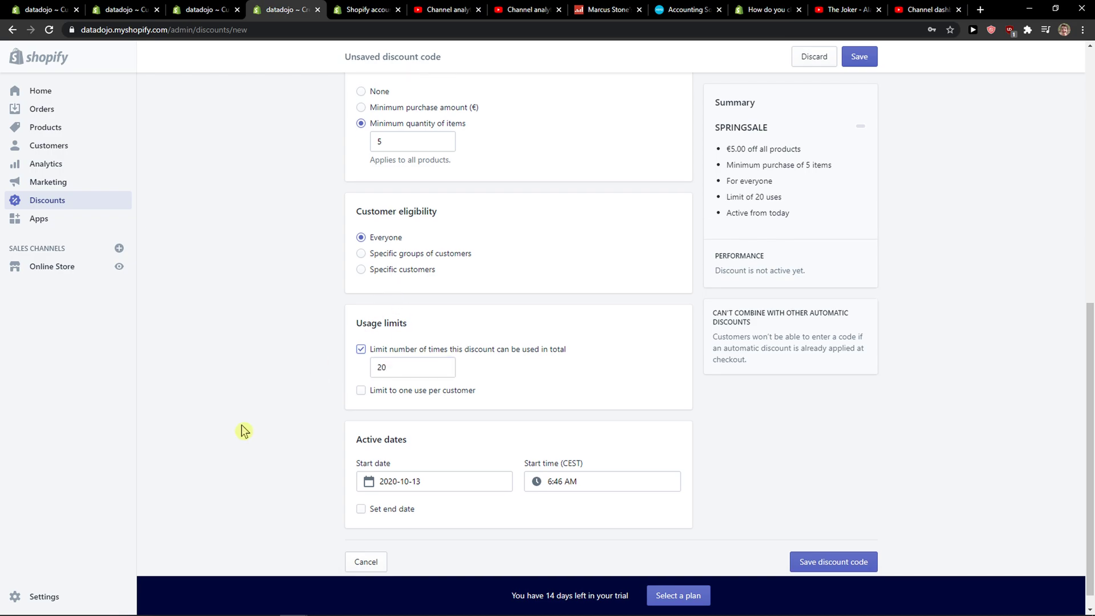
# Step: Save the SPRINGSALE discount code and return to the list of discount codes
pyautogui.scroll(9, 781, 490)
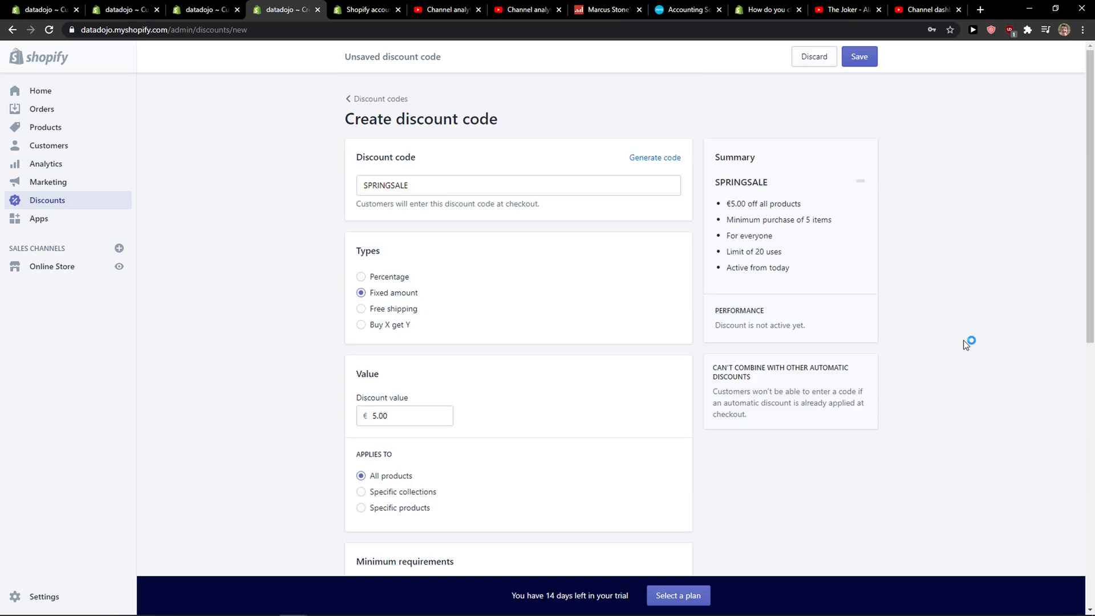
pyautogui.scroll(-9, 940, 388)
pyautogui.click(817, 544)
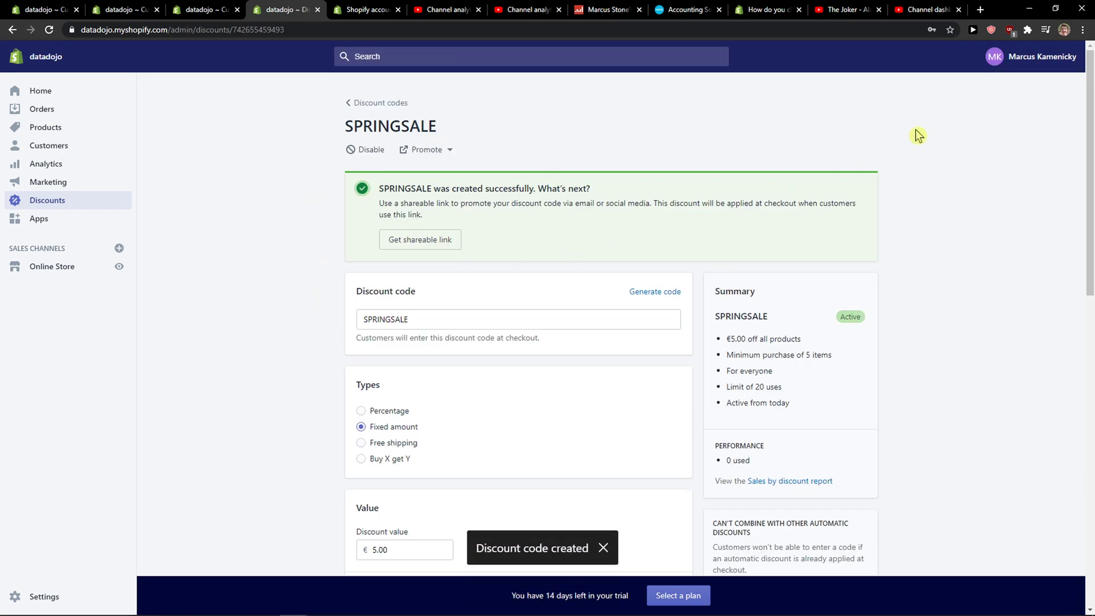
pyautogui.click(365, 105)
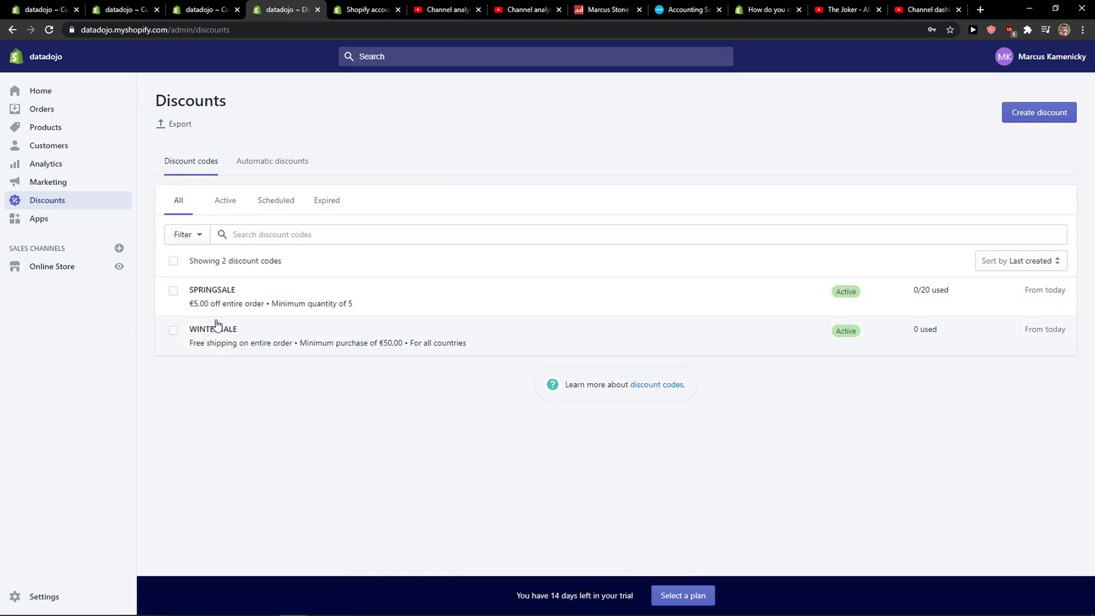
# Step: Open the saved SPRINGSALE discount to view its code and return to the list of discount codes
pyautogui.click(249, 293)
pyautogui.moveTo(399, 216); pyautogui.dragTo(303, 233)
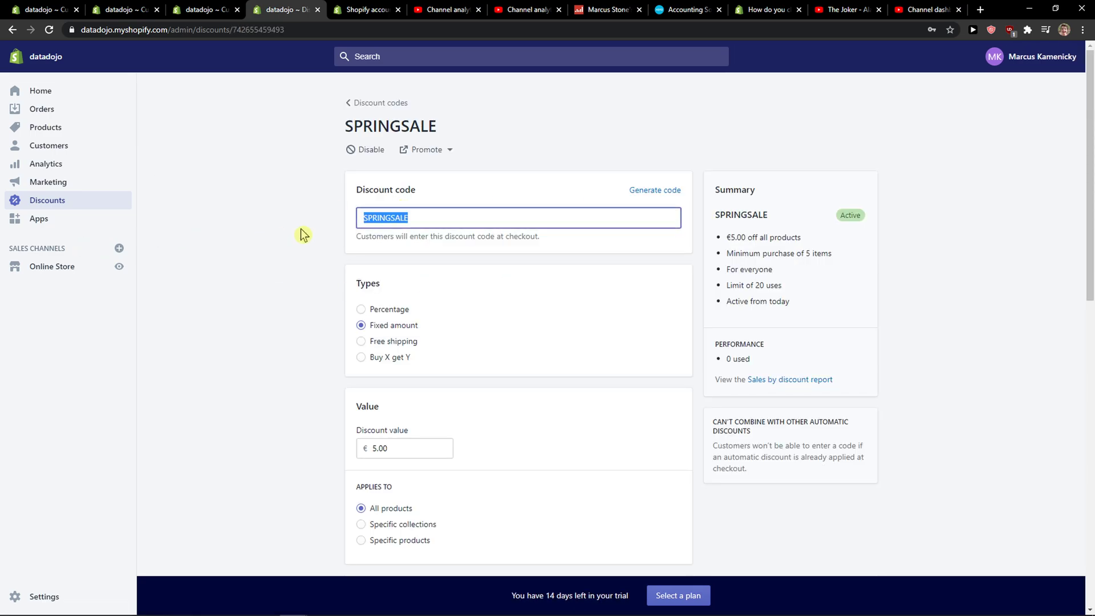
pyautogui.click(359, 103)
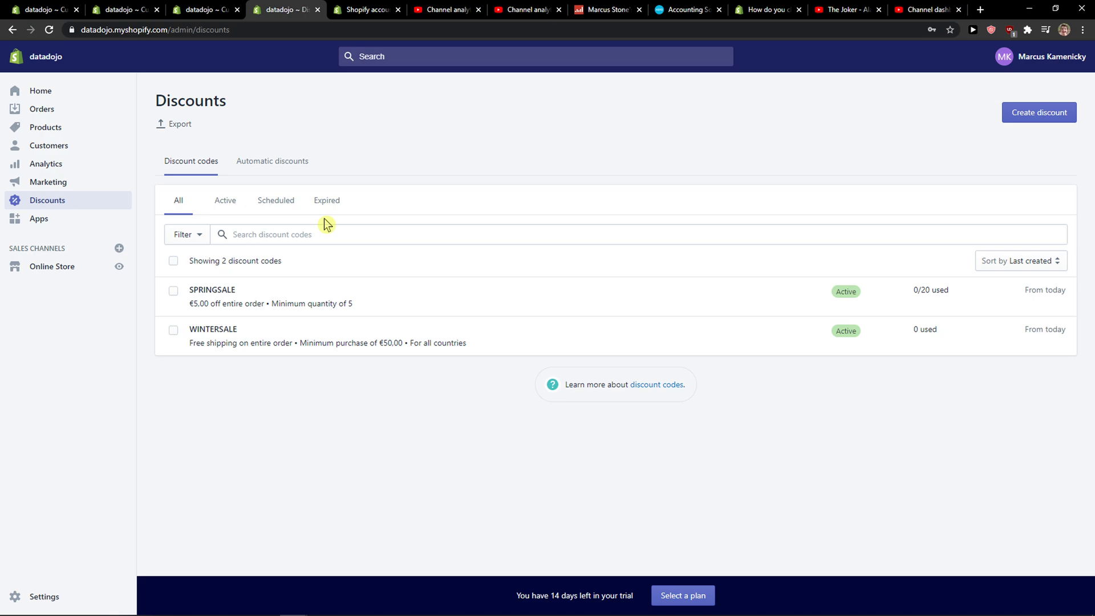